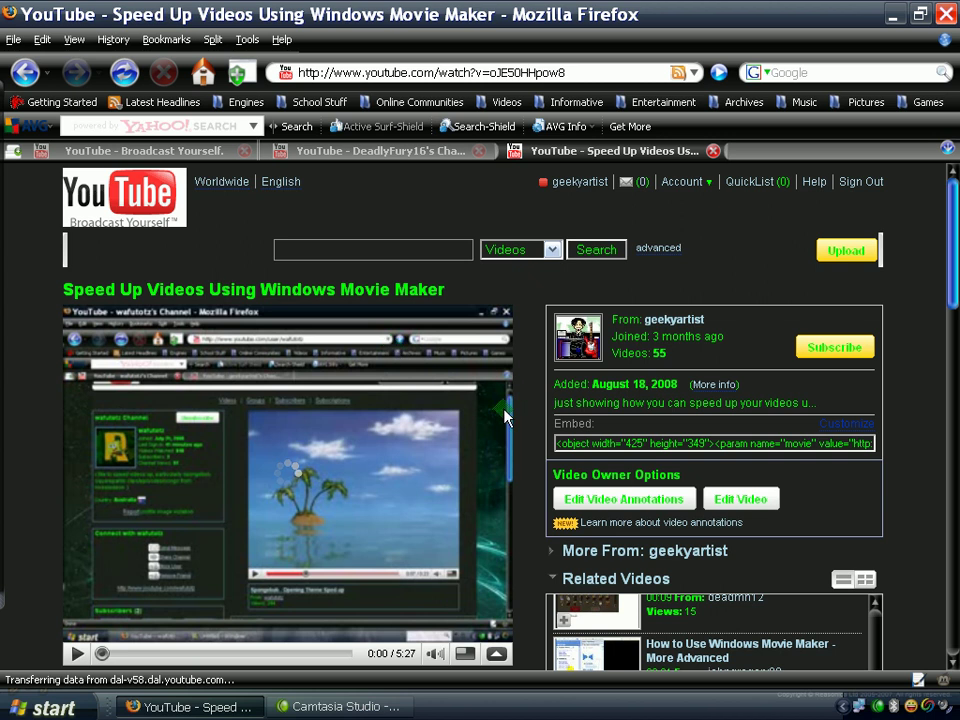
- Read the YouTube comment on Camtasia's edit-speed option, then switch to Camtasia Studio
scroll(522, 440, "down", 5)
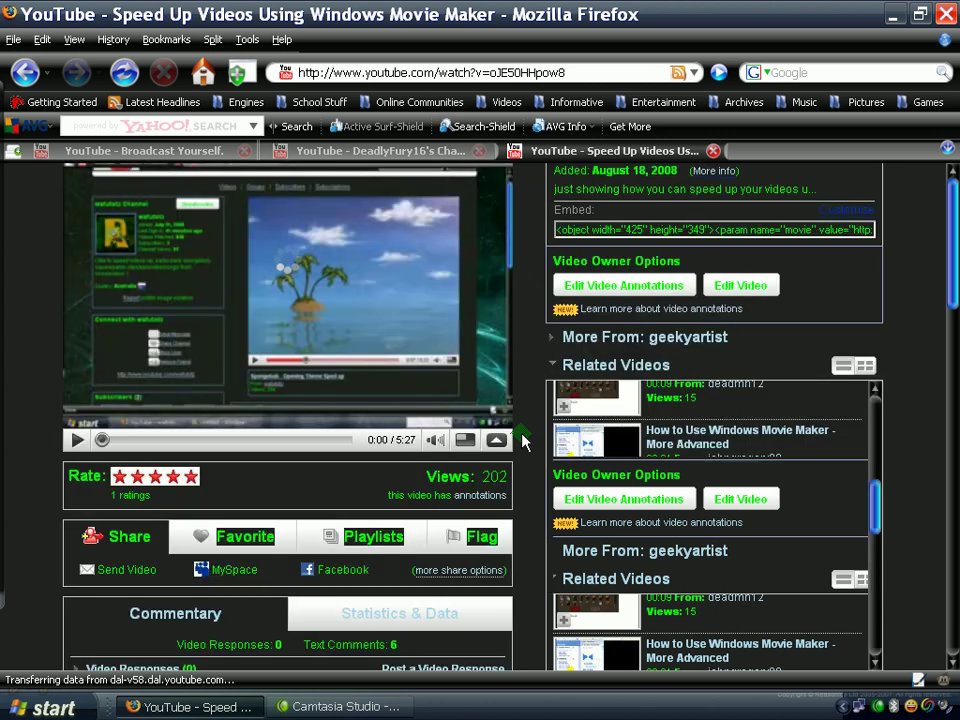
scroll(522, 440, "down", 3)
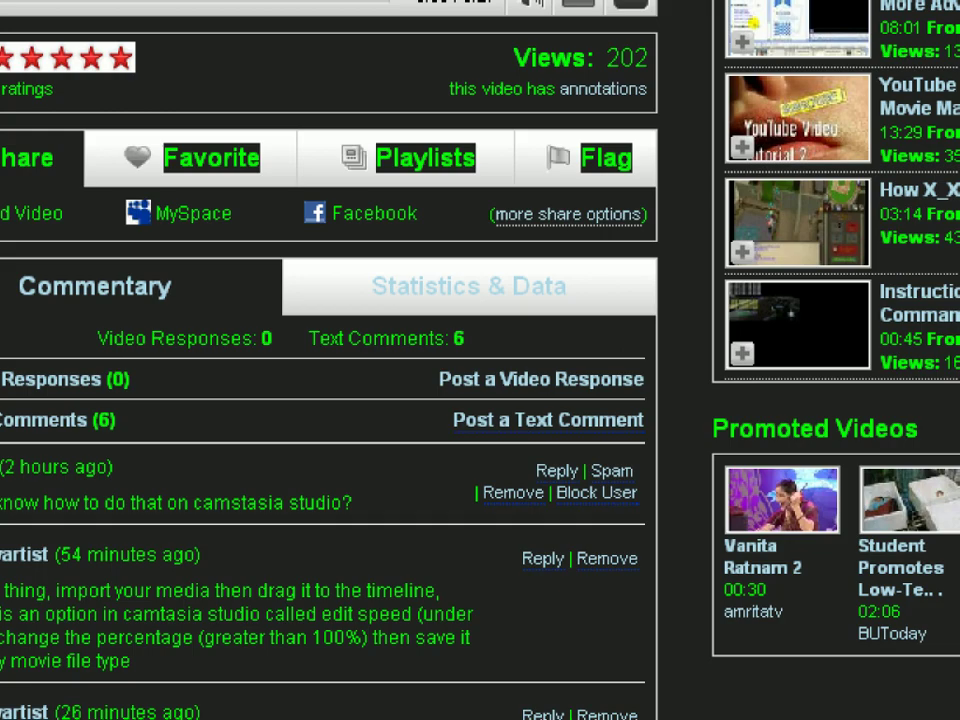
left_click(478, 700)
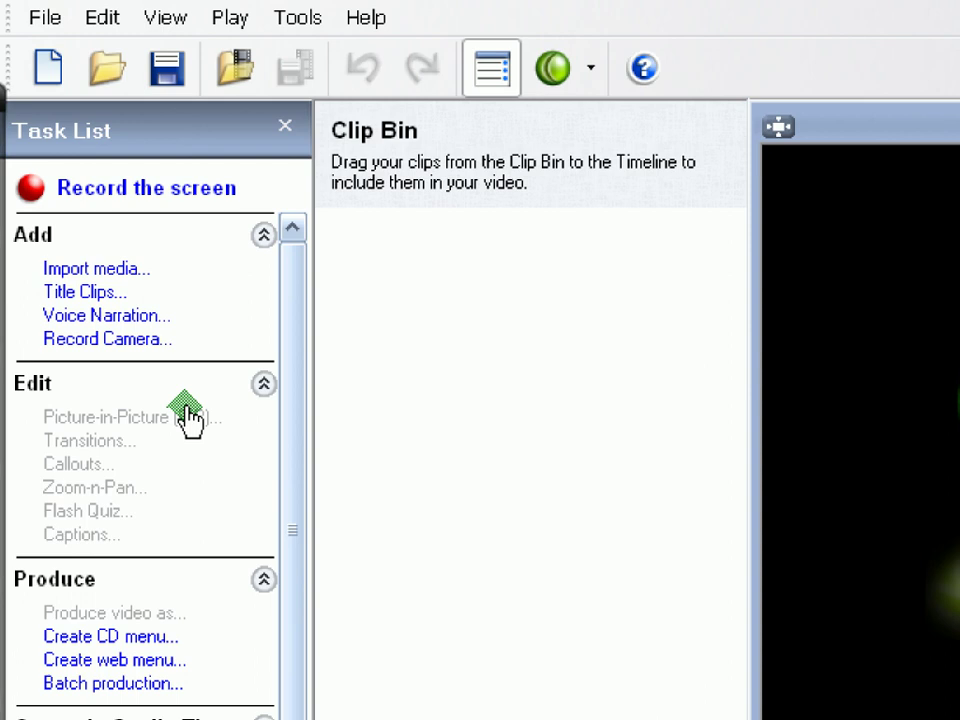
- Import real-emotion.wmv into the Clip Bin, keeping all media file types listed
left_click(100, 318)
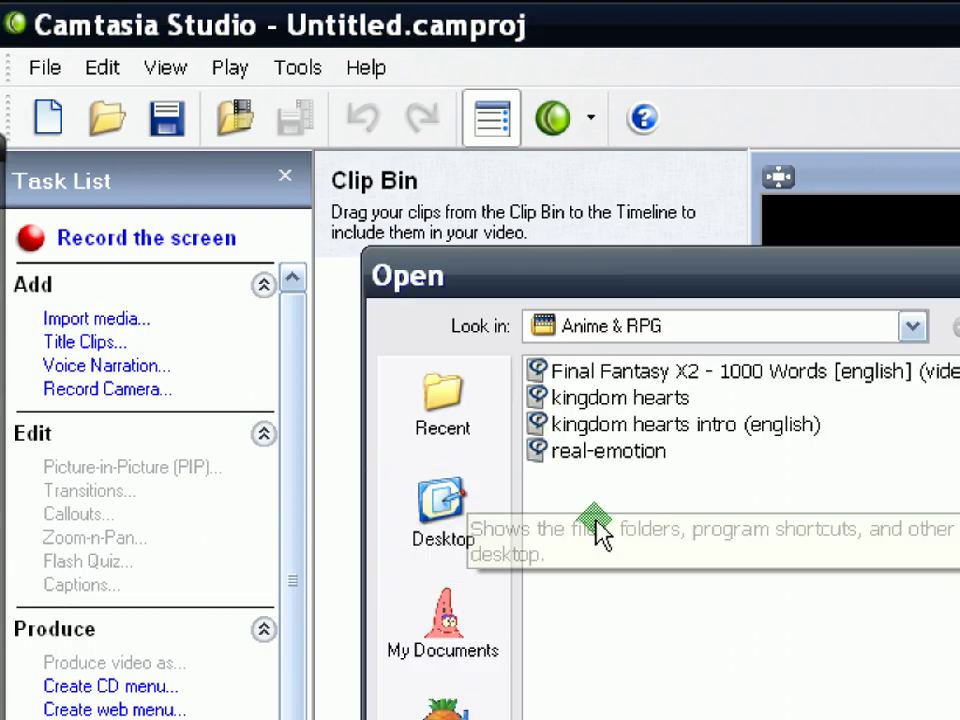
left_click(622, 455)
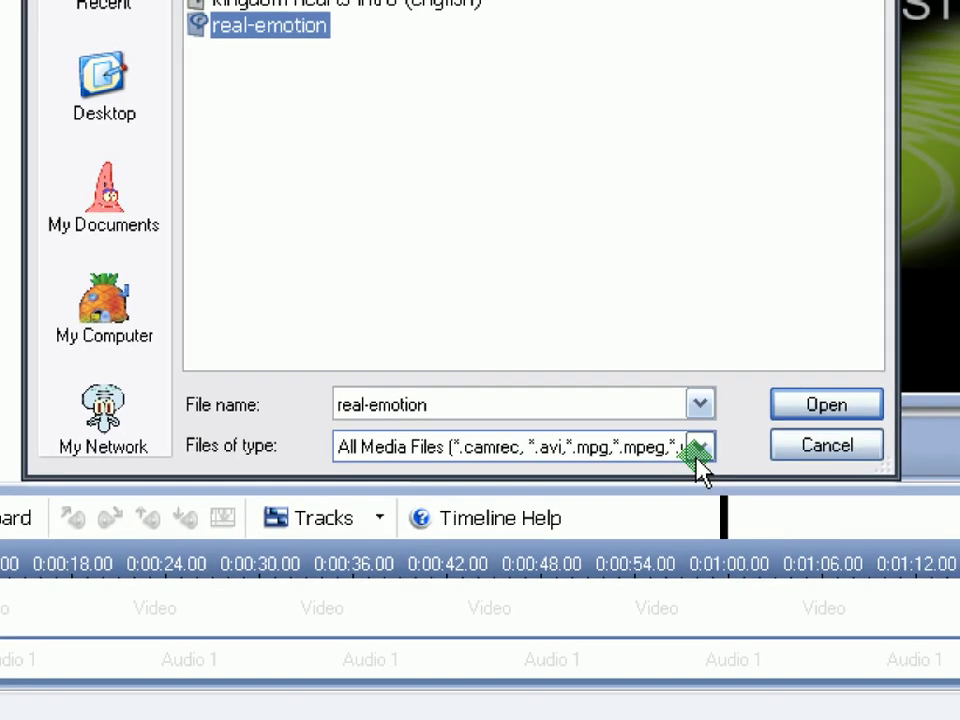
left_click(699, 447)
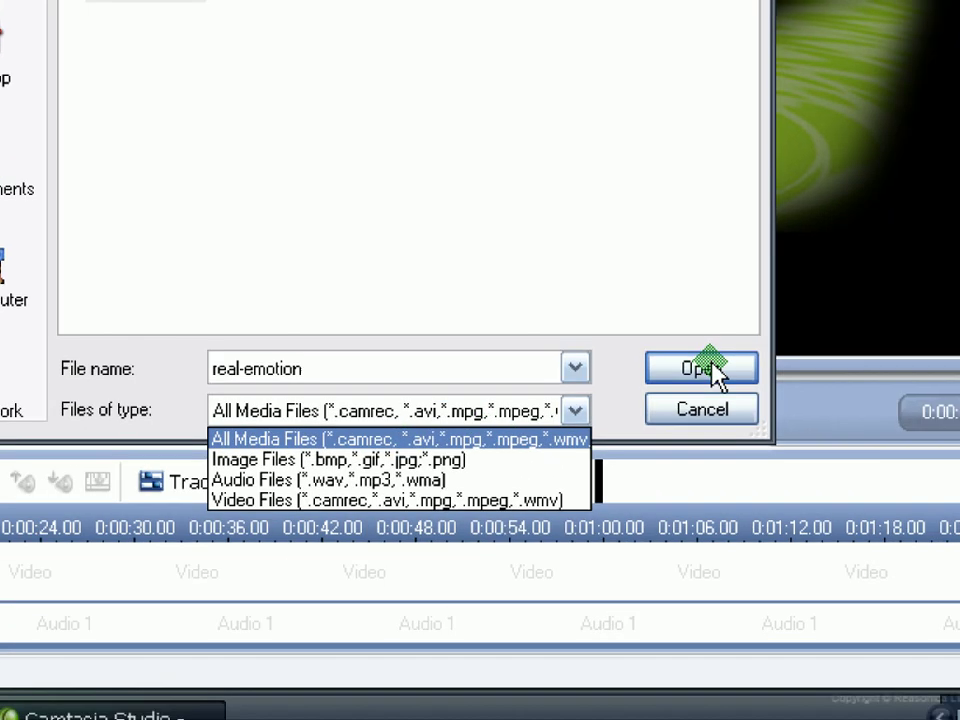
left_click(835, 408)
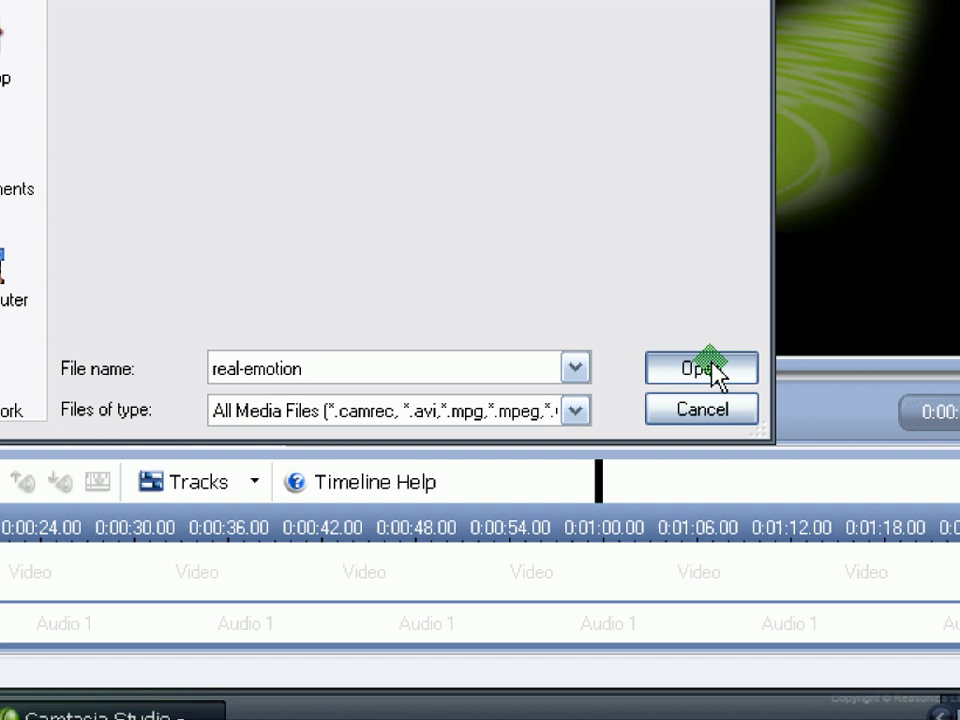
left_click(712, 367)
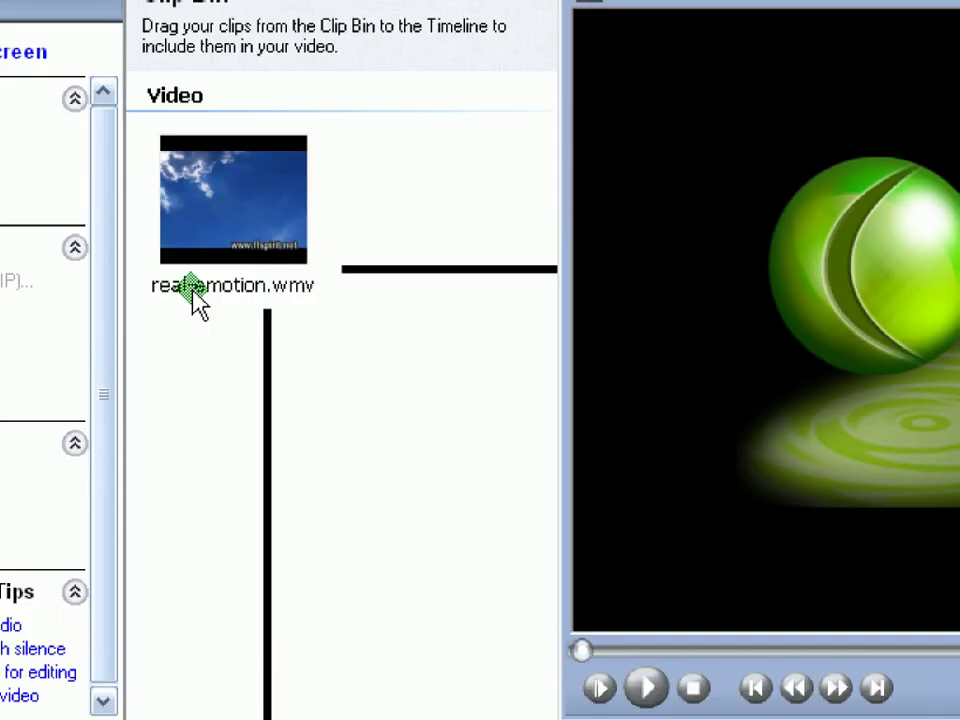
mouse_move(283, 335)
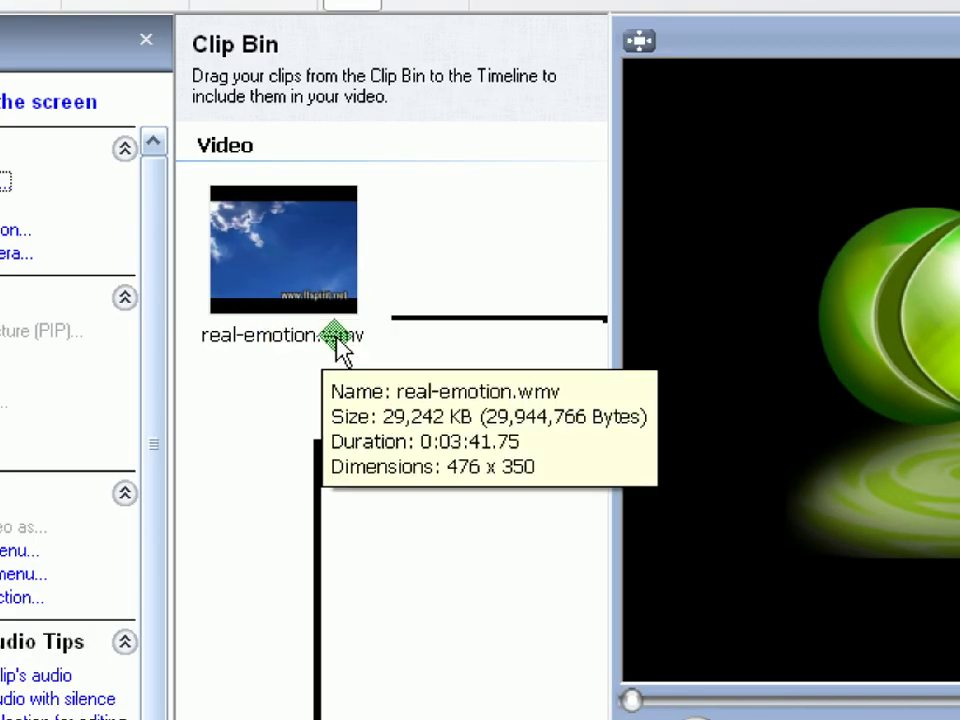
- Drag real-emotion.wmv from the Clip Bin onto the timeline's Video track
left_click(314, 285)
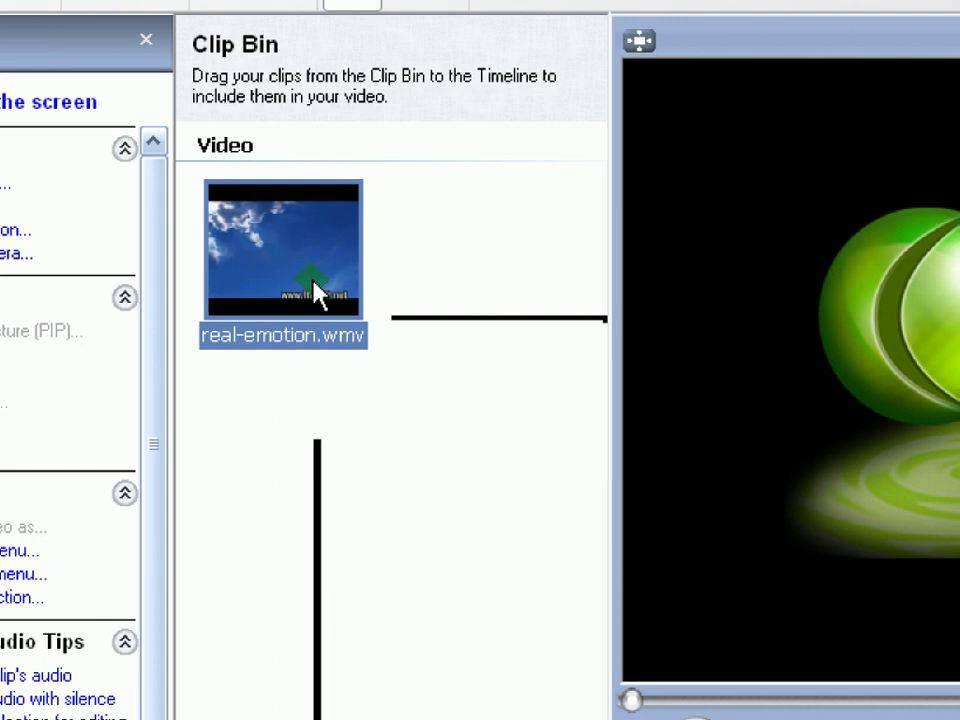
mouse_move(314, 290)
left_mouse_down()
mouse_move(296, 354)
mouse_move(280, 670)
left_mouse_up()
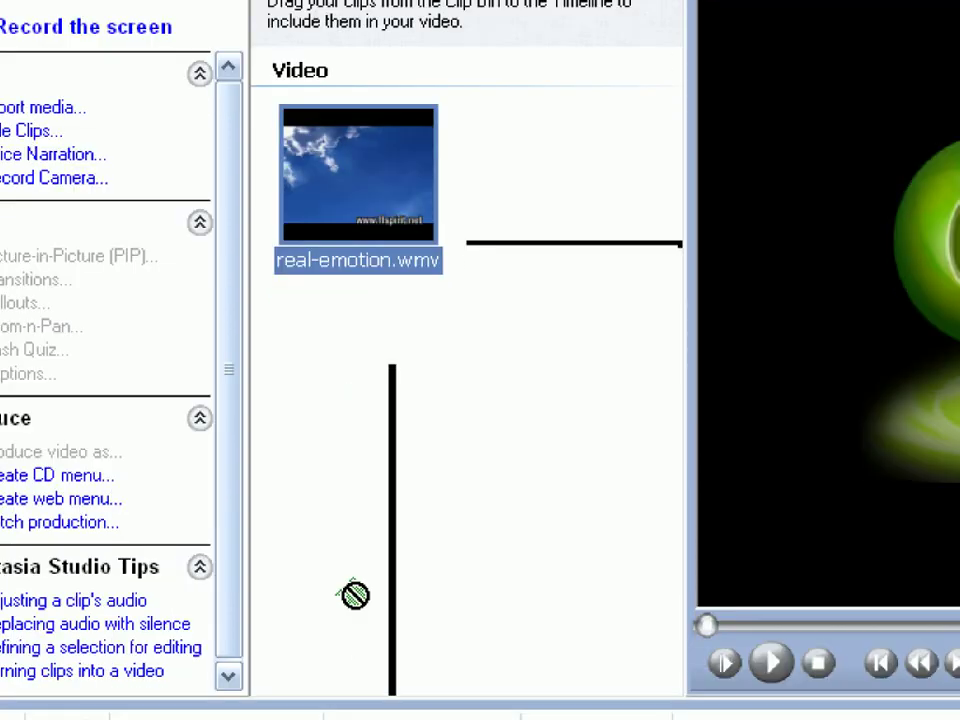
left_click_drag(355, 595, 446, 563)
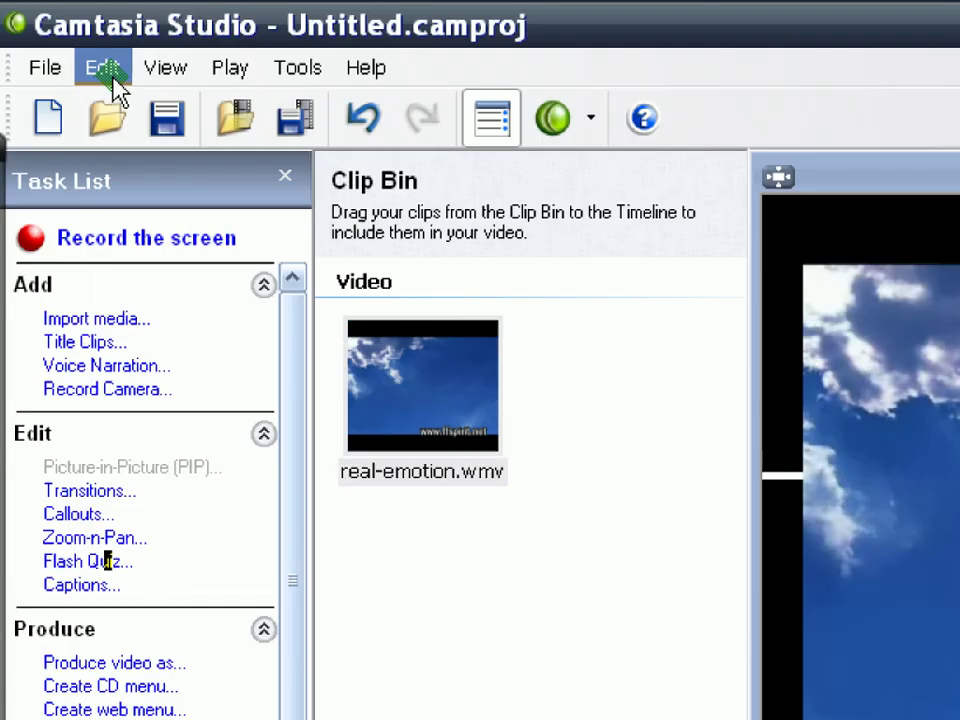
- Enter 150% in Edit > Clip Speed, giving a new duration of 0:02:27.84
left_click(113, 84)
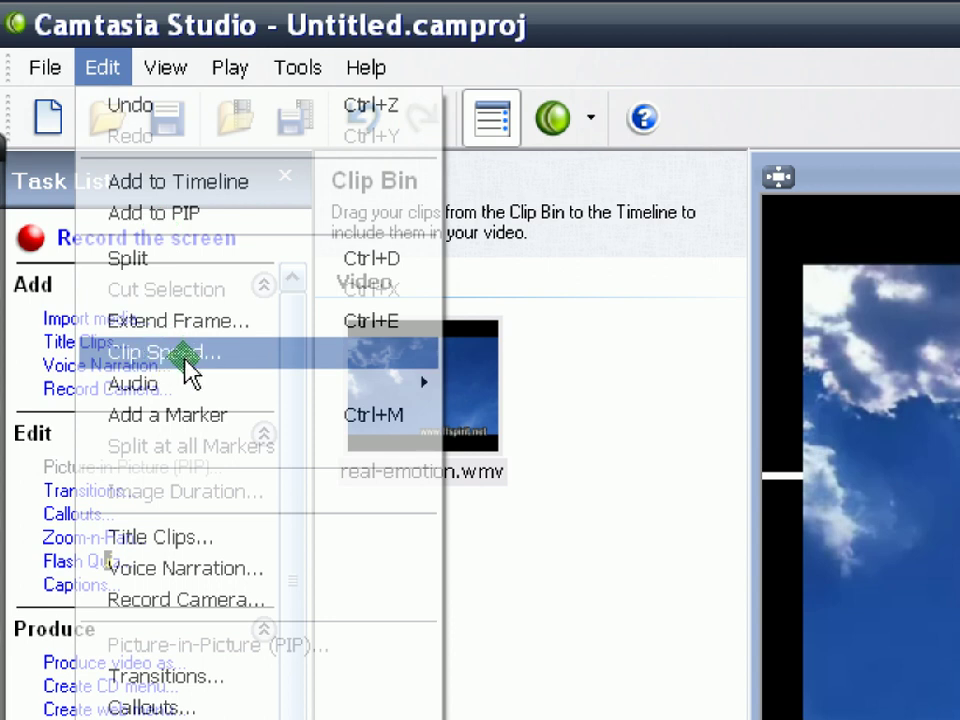
left_click(188, 362)
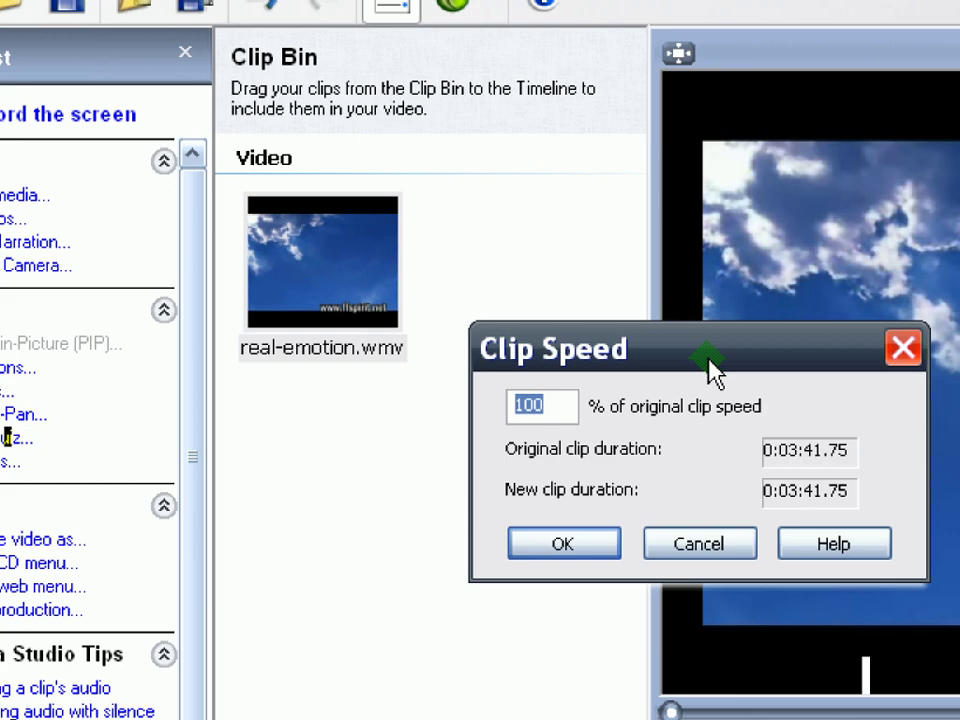
left_click_drag(713, 372, 667, 363)
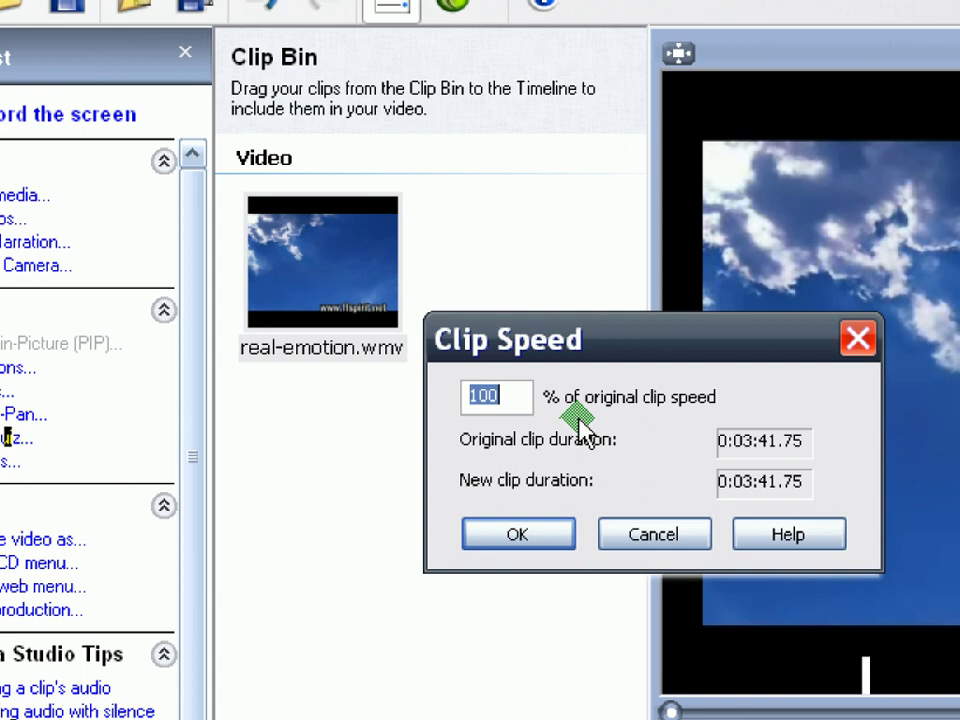
type("150")
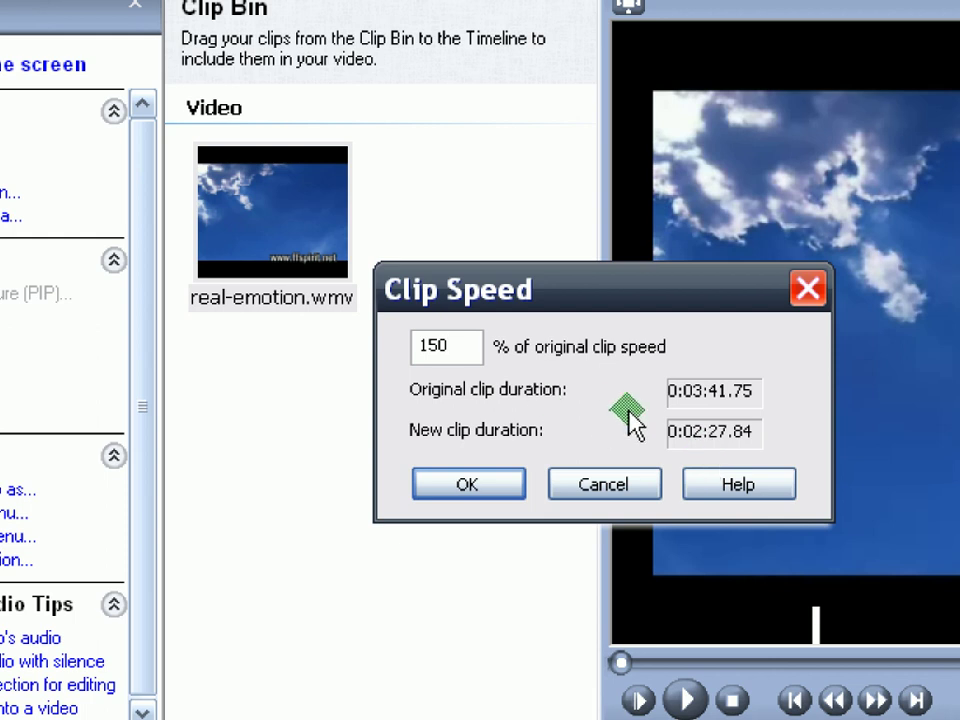
- Try a 50% clip speed, then re-enter 150% and confirm the Clip Speed dialog
left_click_drag(469, 345, 362, 336)
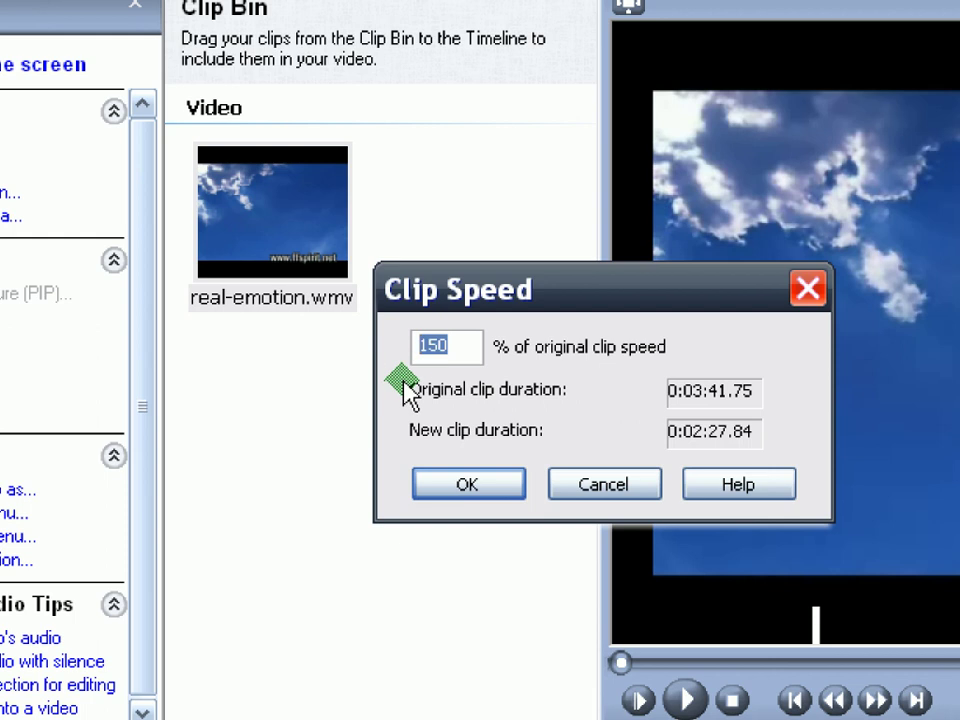
type("50")
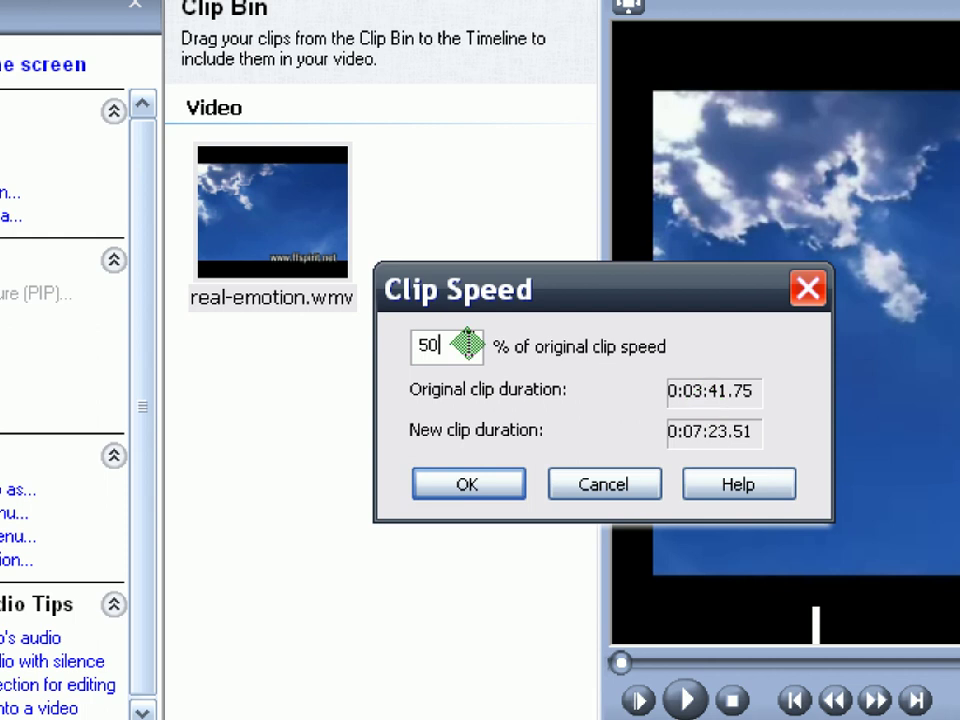
left_click_drag(461, 343, 410, 340)
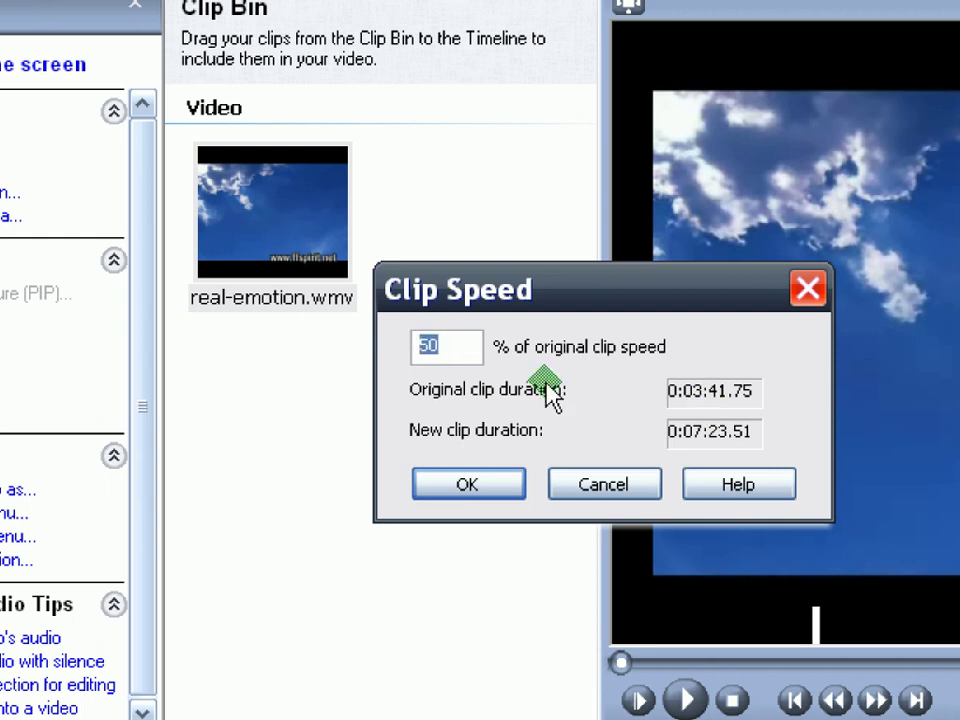
type("1")
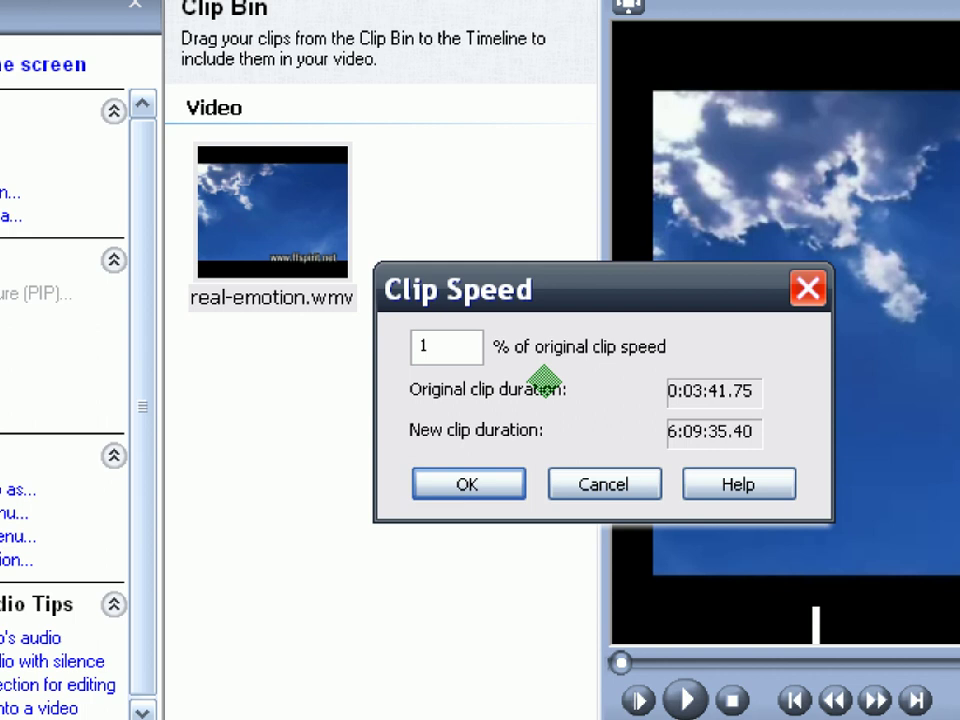
type("50")
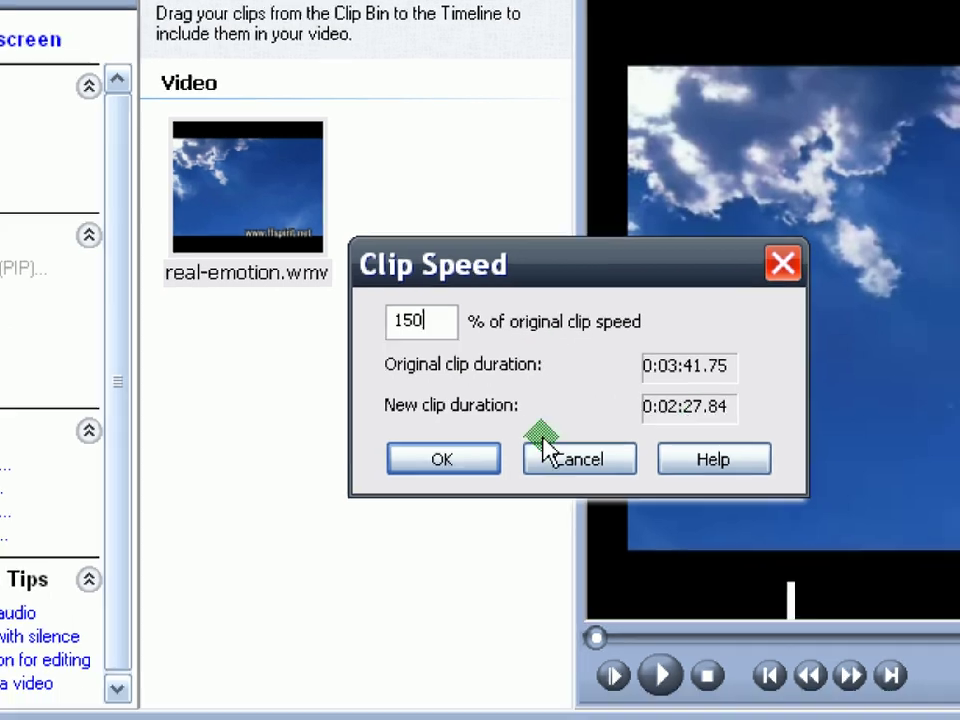
left_click(462, 470)
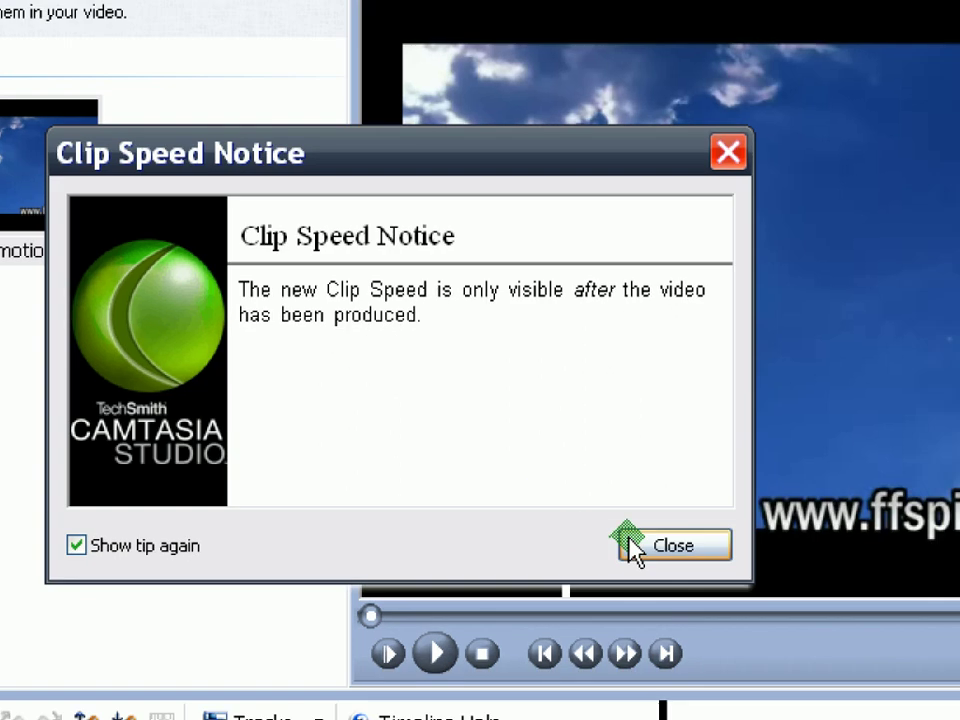
- Dismiss the speed notice and start Produce Video As with WMV output and default encoding
left_click(632, 548)
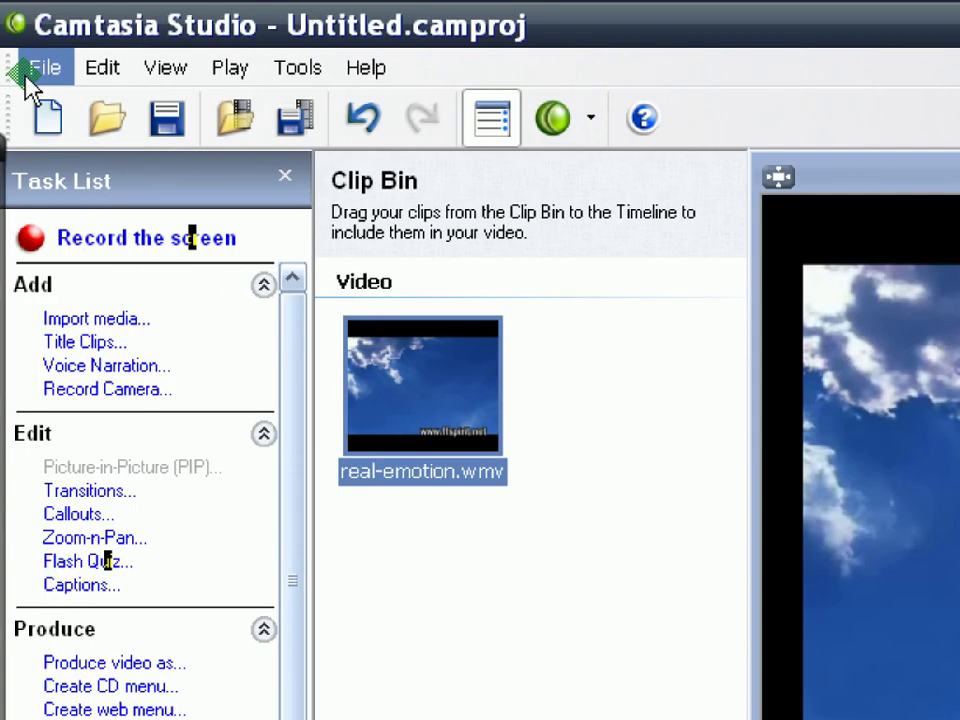
left_click(28, 72)
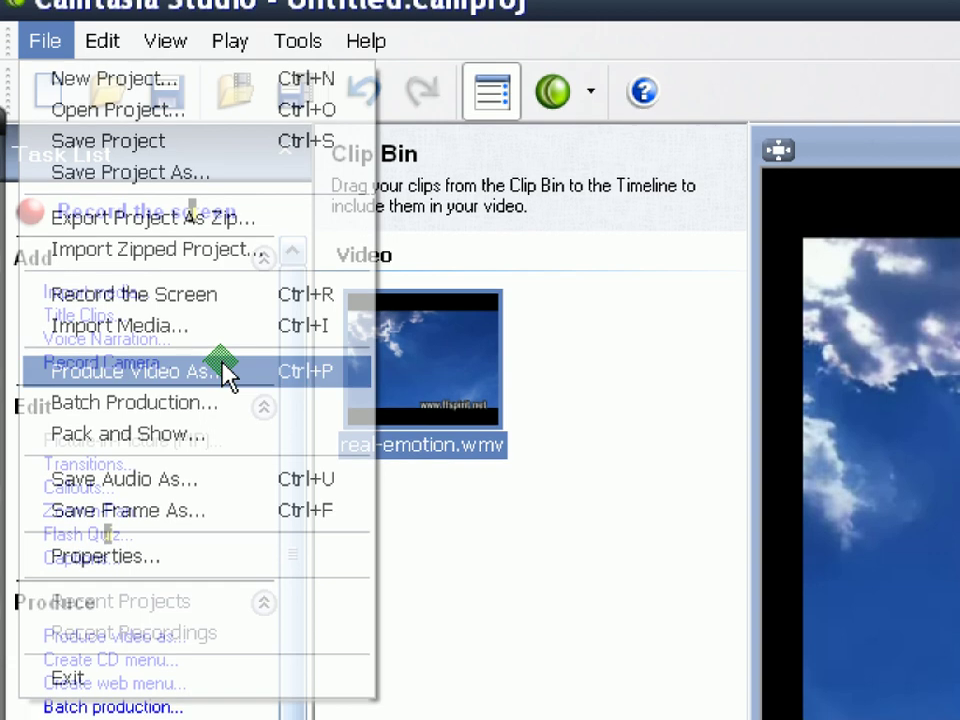
left_click(221, 350)
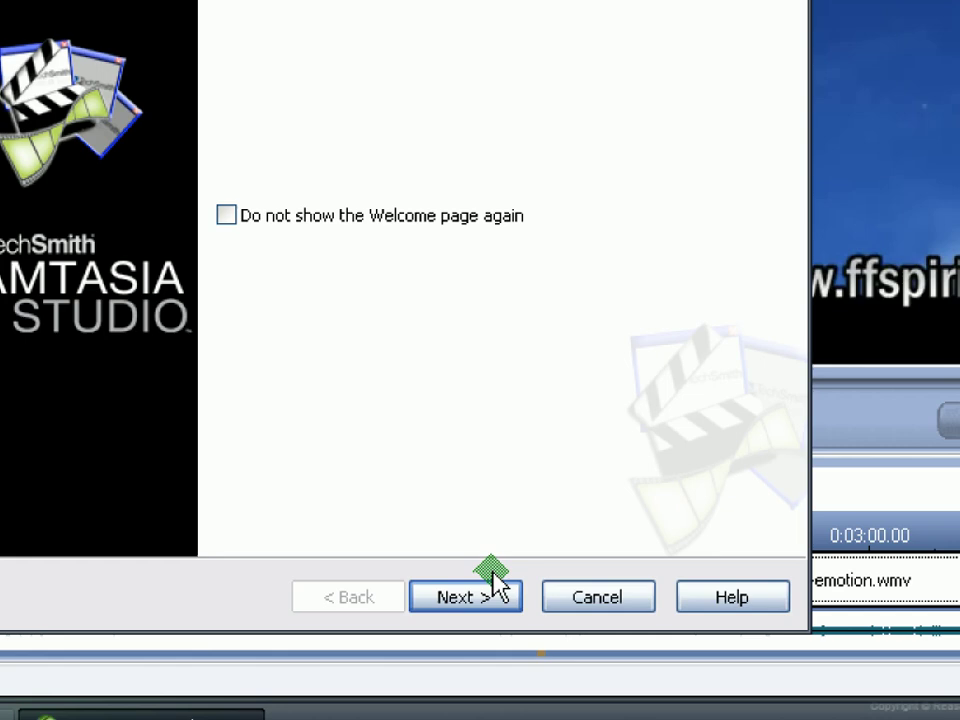
left_click(494, 578)
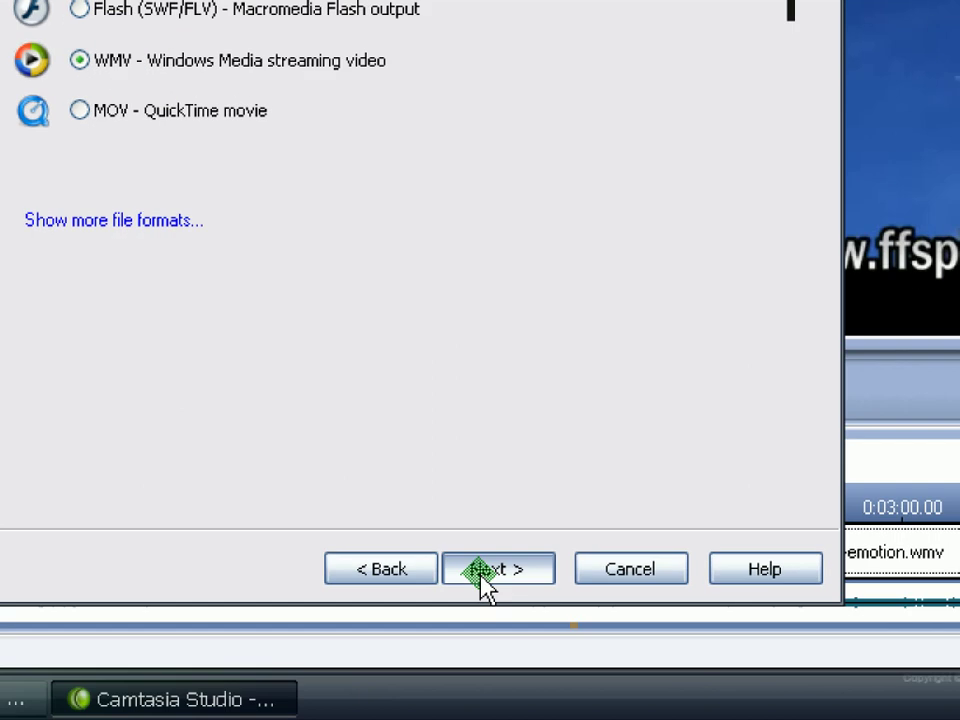
left_click(482, 575)
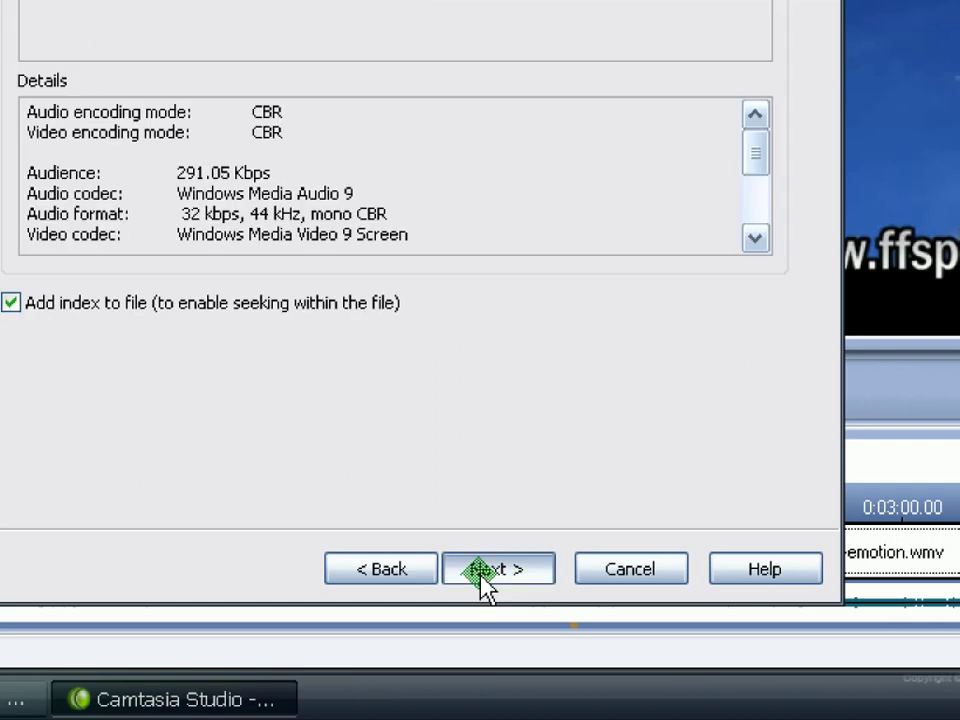
left_click(482, 575)
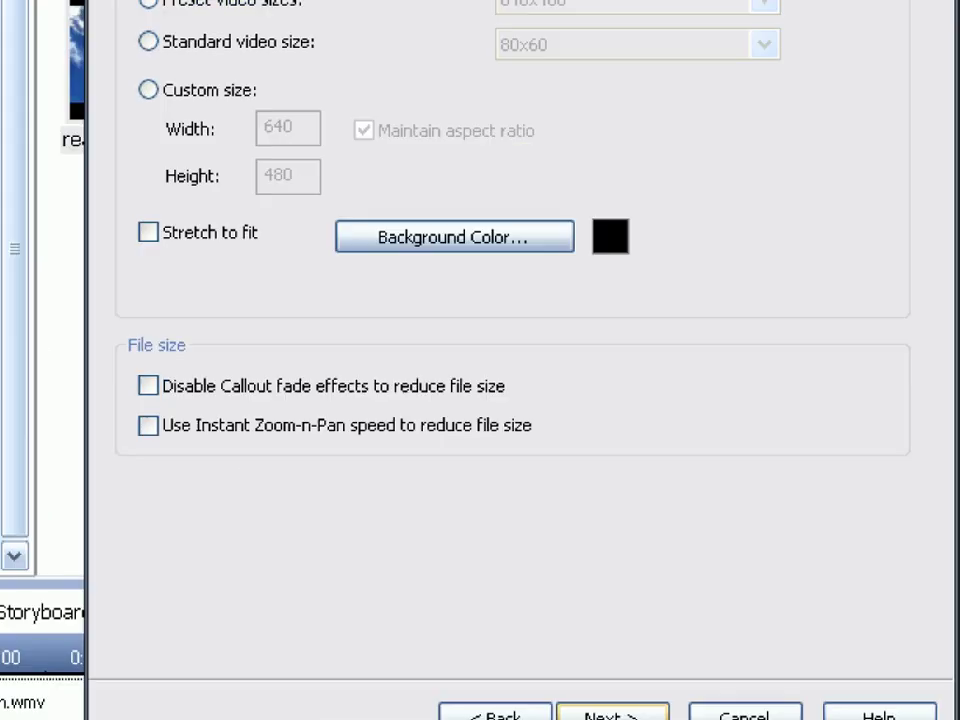
- Accept video size, skip HTML and table of contents options, and name the production 'speed'
left_click(481, 572)
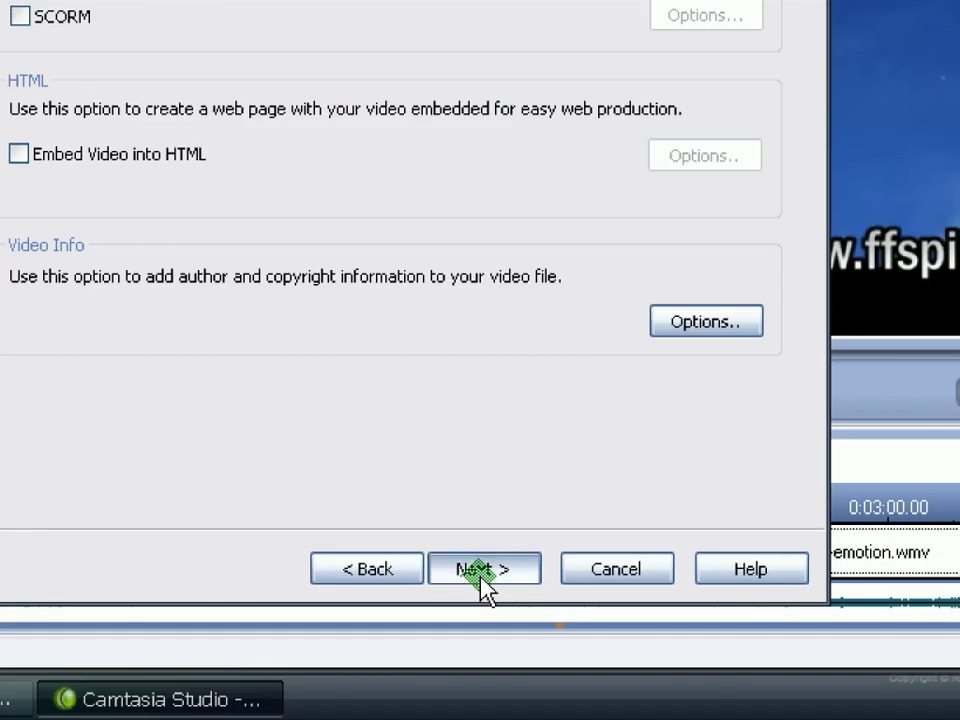
left_click(481, 570)
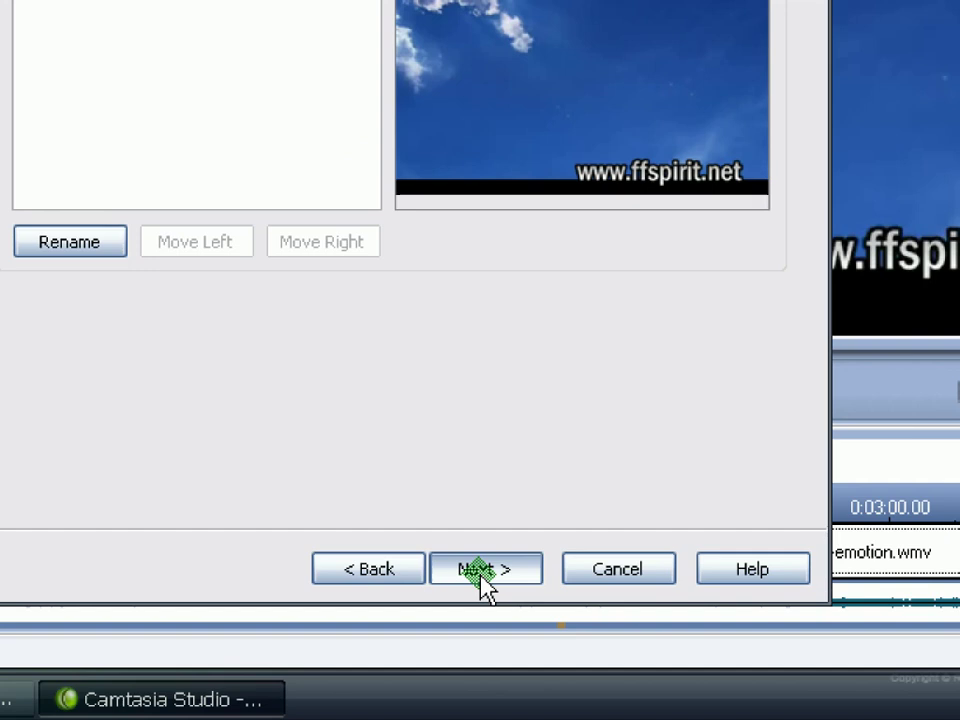
left_click(484, 568)
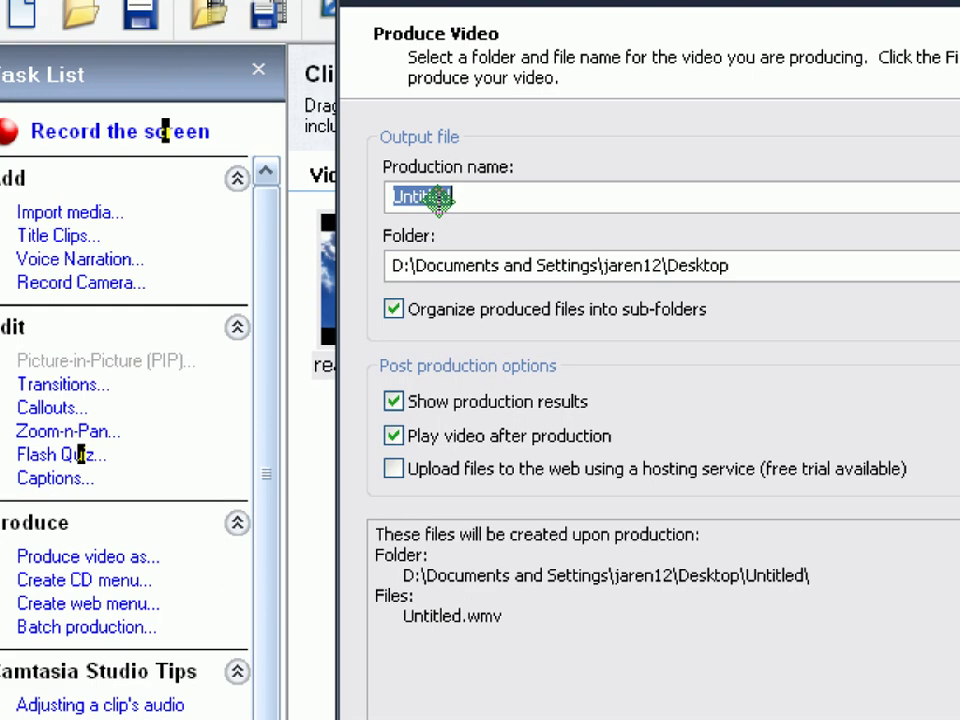
type("s")
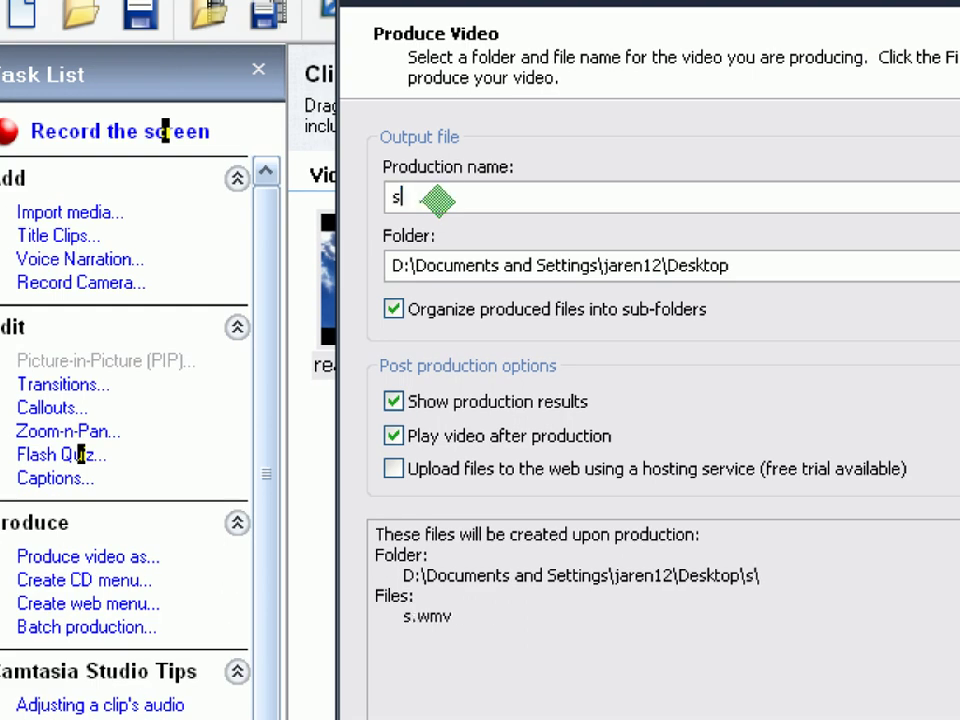
type("peed")
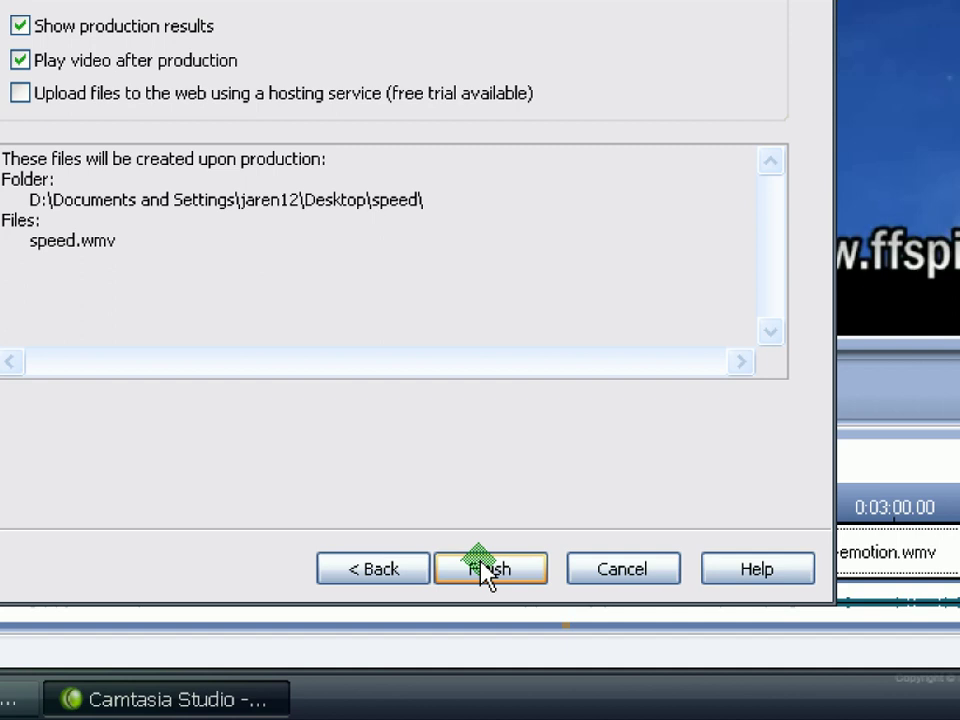
- Render speed.wmv into the speed folder on the desktop
left_click(481, 561)
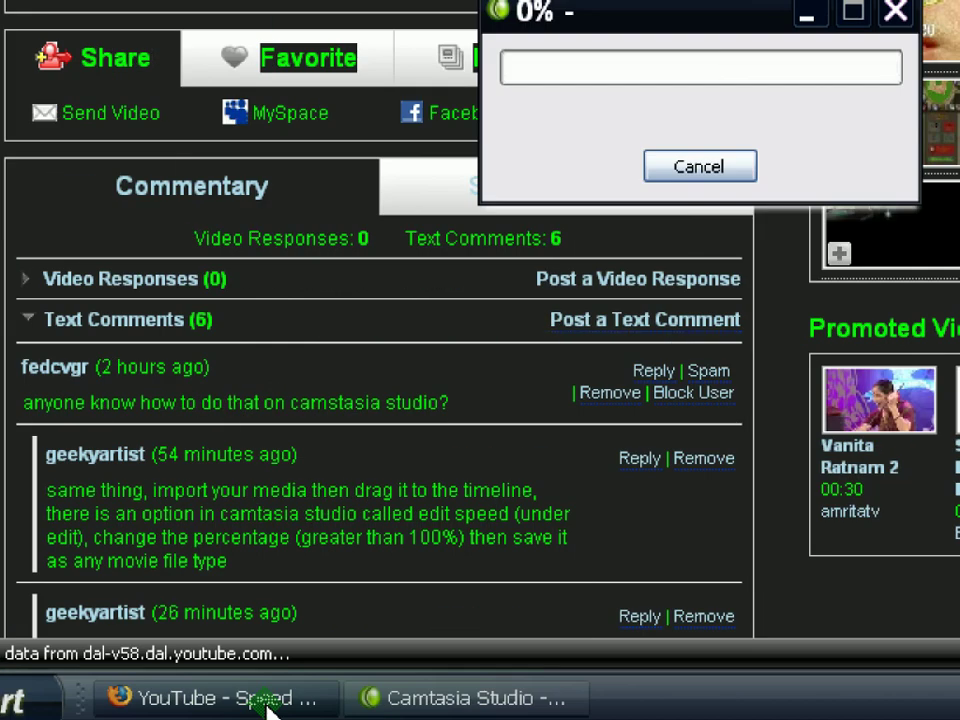
left_click(270, 706)
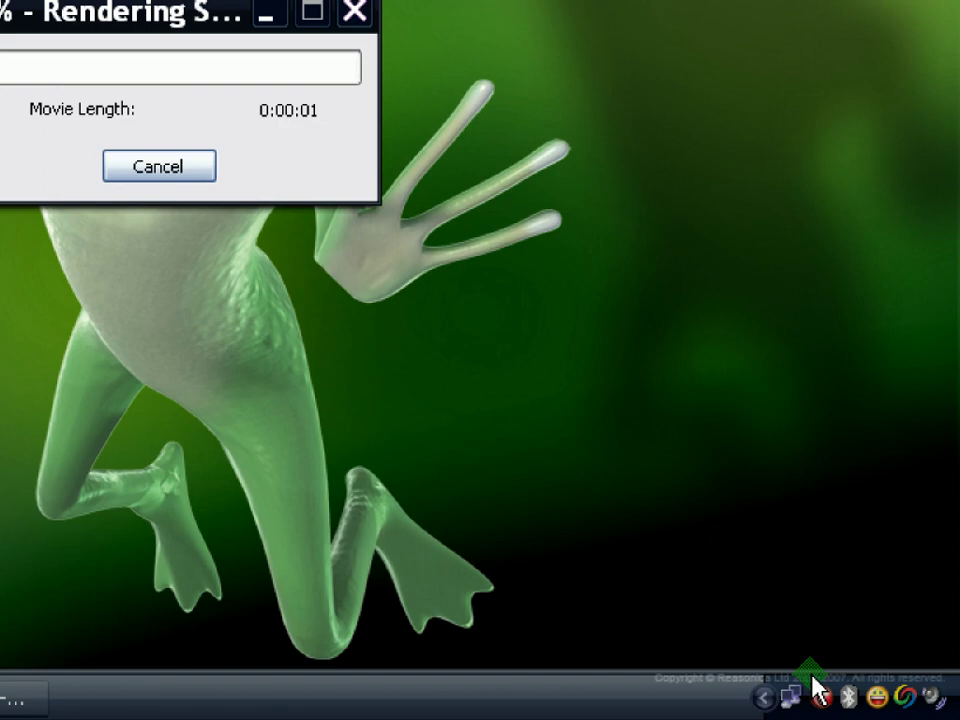
right_click(820, 700)
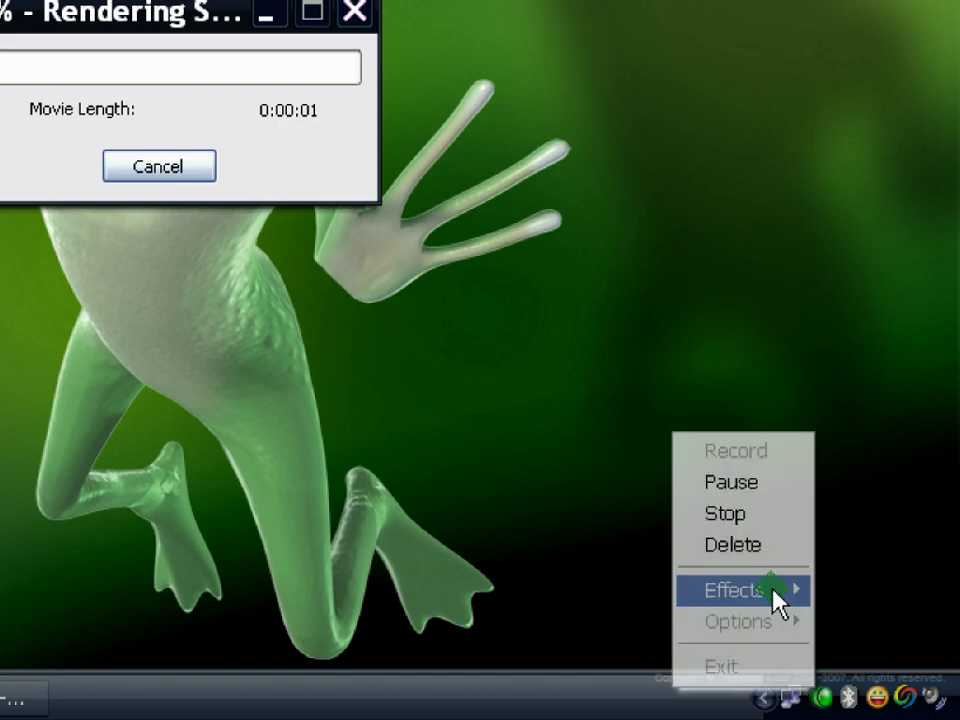
left_click(763, 486)
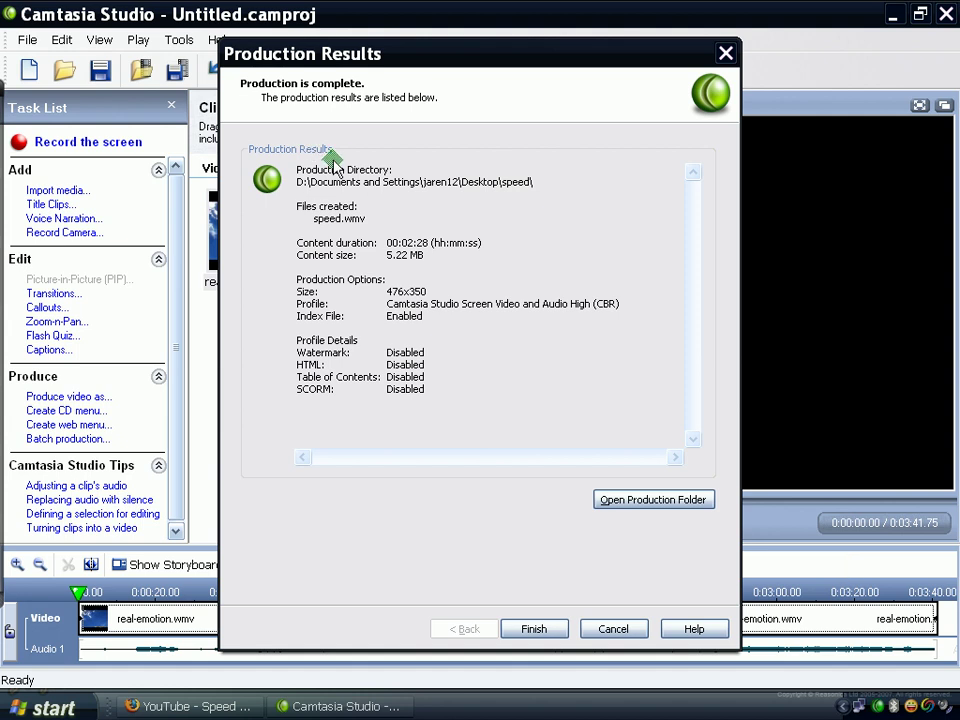
- Close the Production Results and minimize Camtasia Studio to show the desktop
left_click_drag(423, 58, 468, 42)
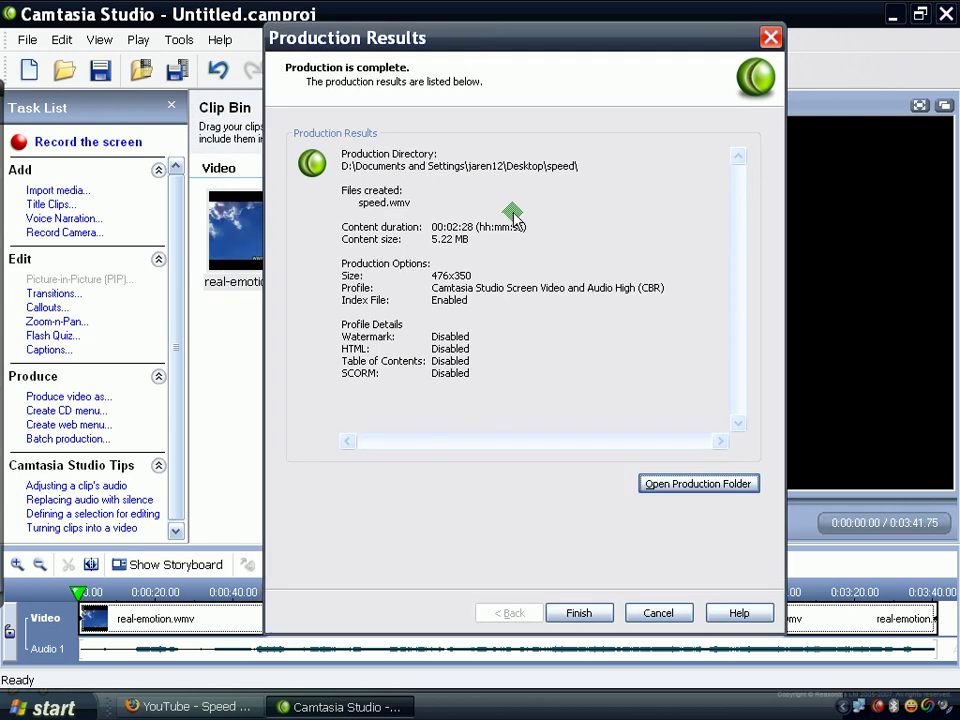
left_click(578, 614)
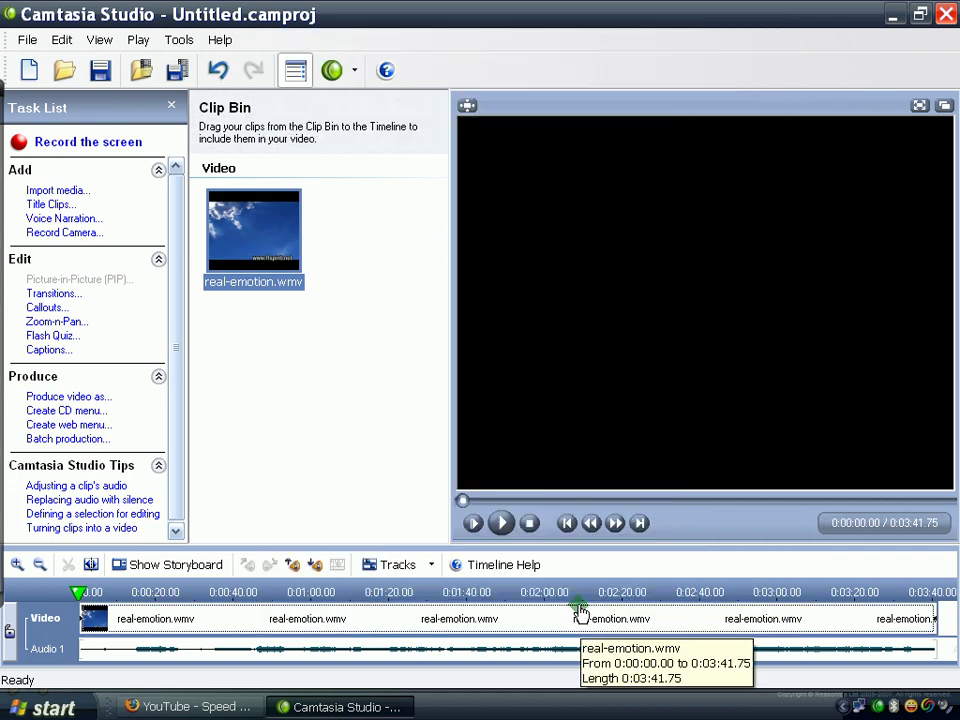
left_click(901, 17)
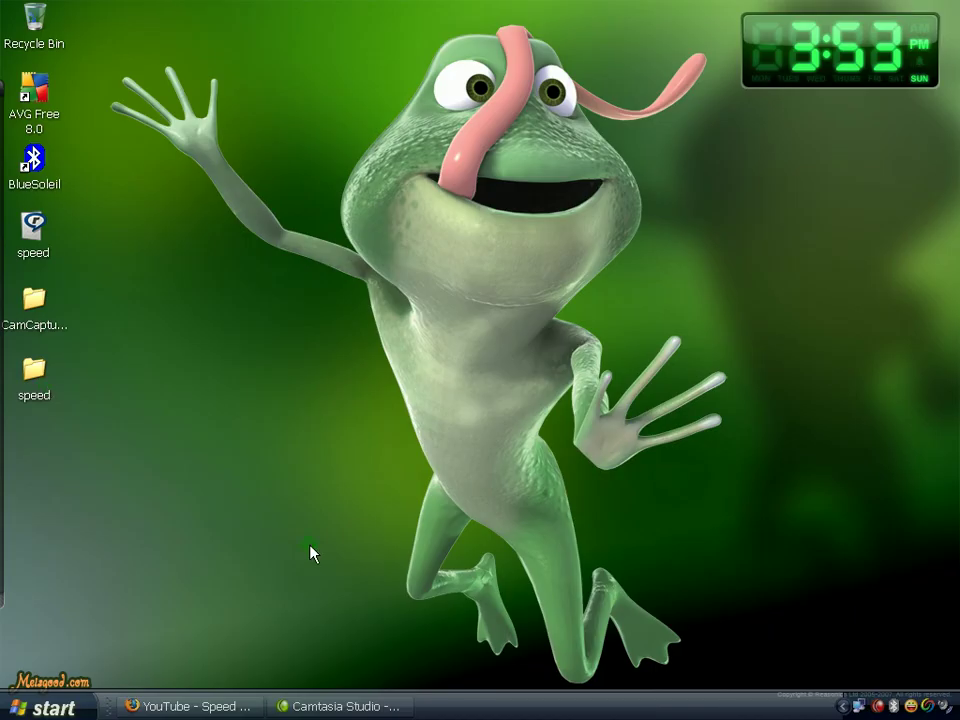
- Open the desktop speed folder and bring up the context menu of the 5.22 MB speed.wmv
double_click(40, 388)
double_click(50, 394)
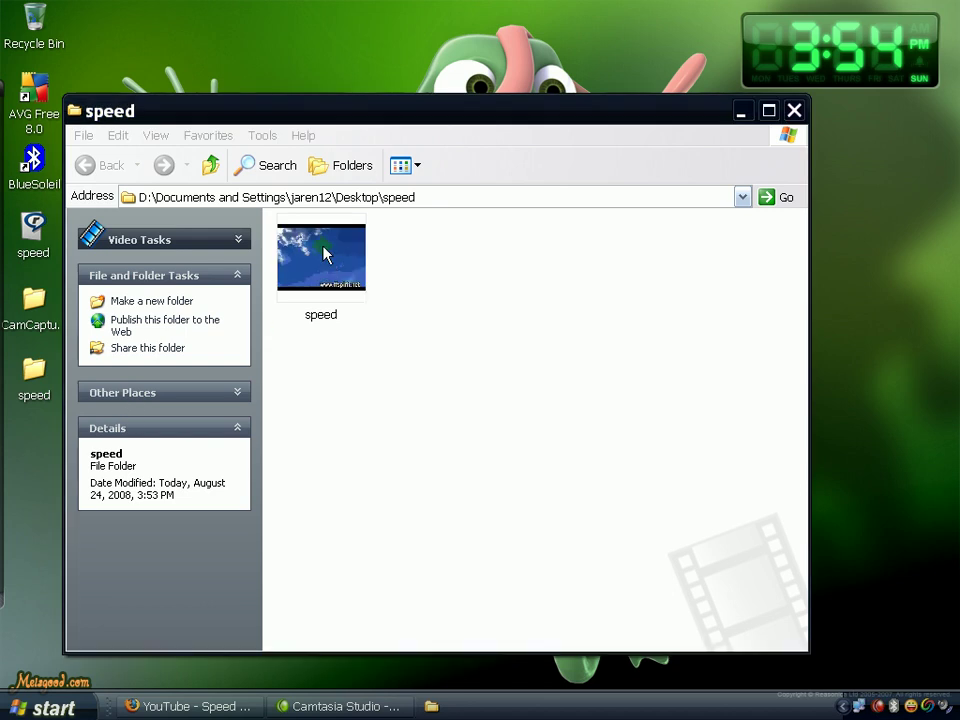
left_click(322, 276)
double_click(322, 276)
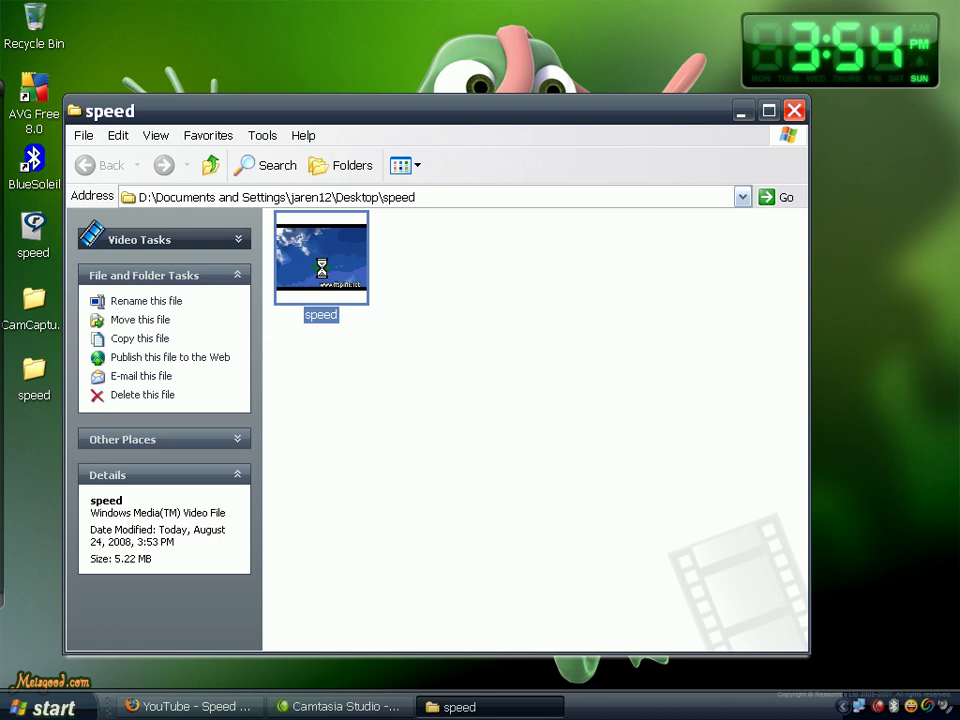
right_click(322, 275)
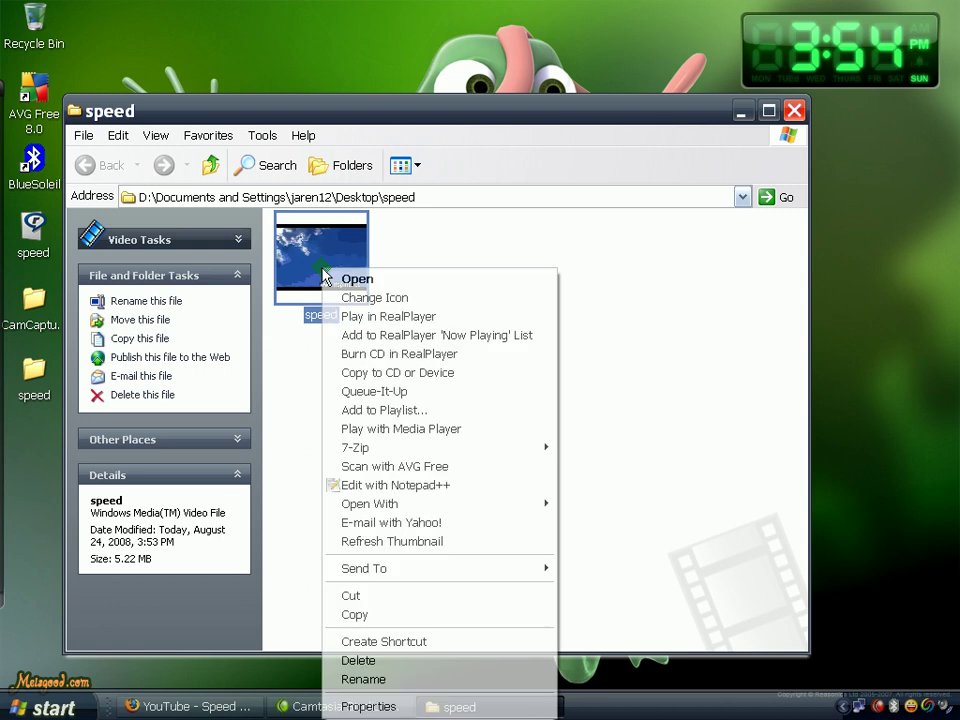
- Play speed.wmv in Windows Media Player from its context menu
left_click(426, 429)
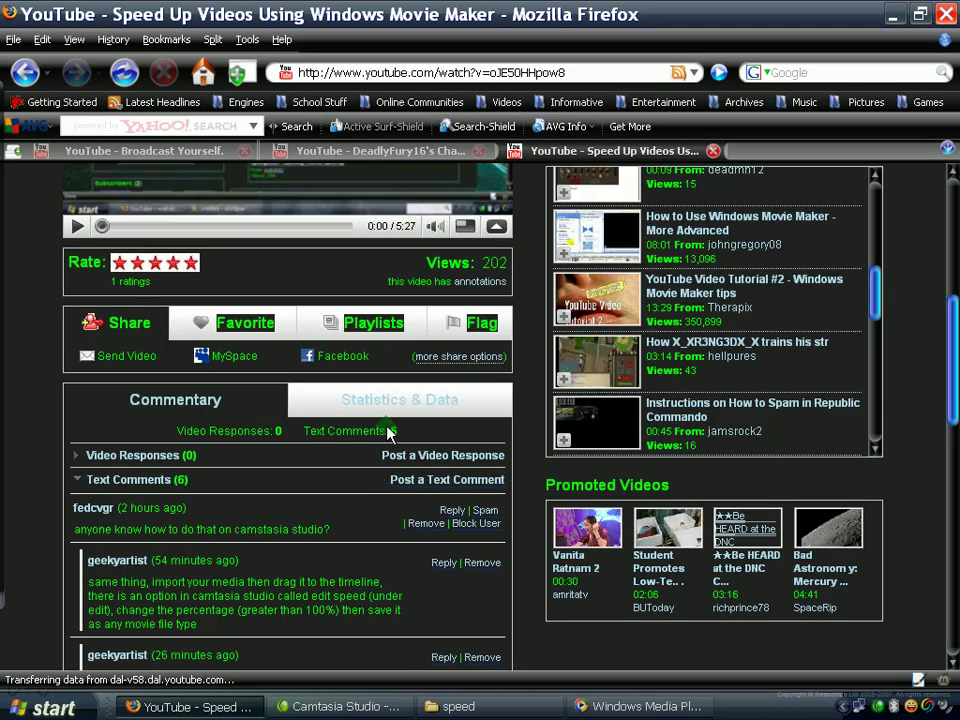
- Show DeadlyFury16's YouTube channel page in the other Firefox tab
left_click(437, 153)
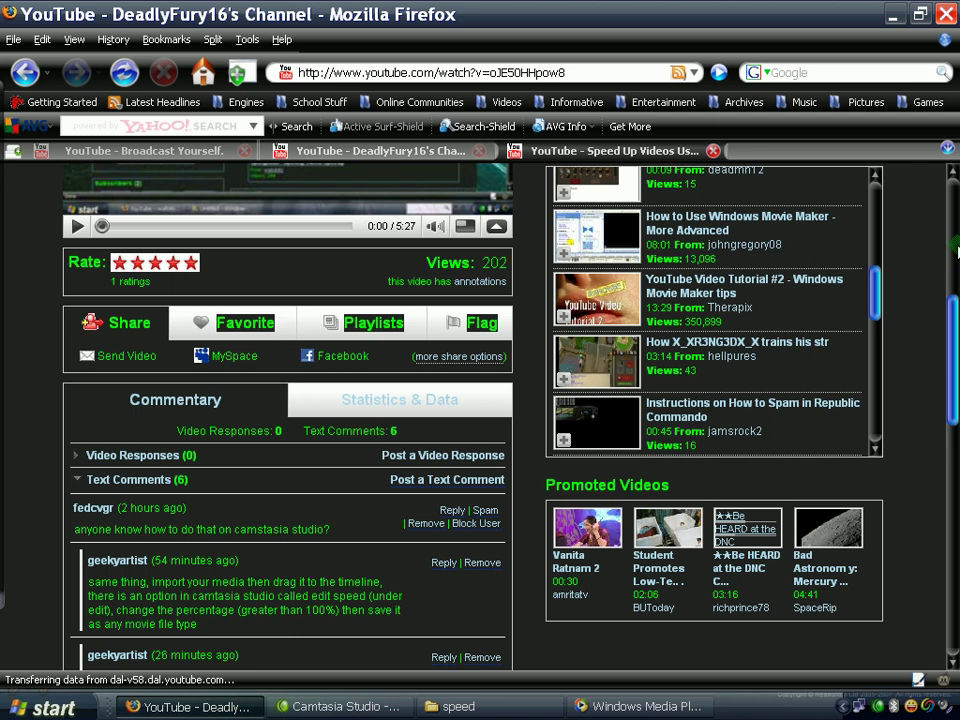
key("ctrl+Page_Up")
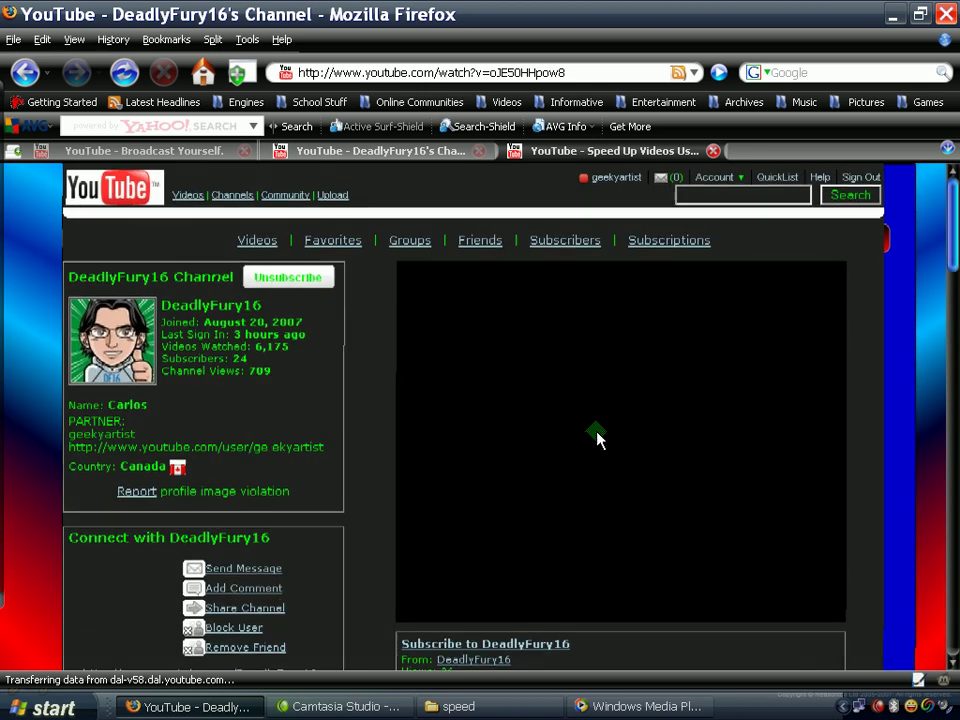